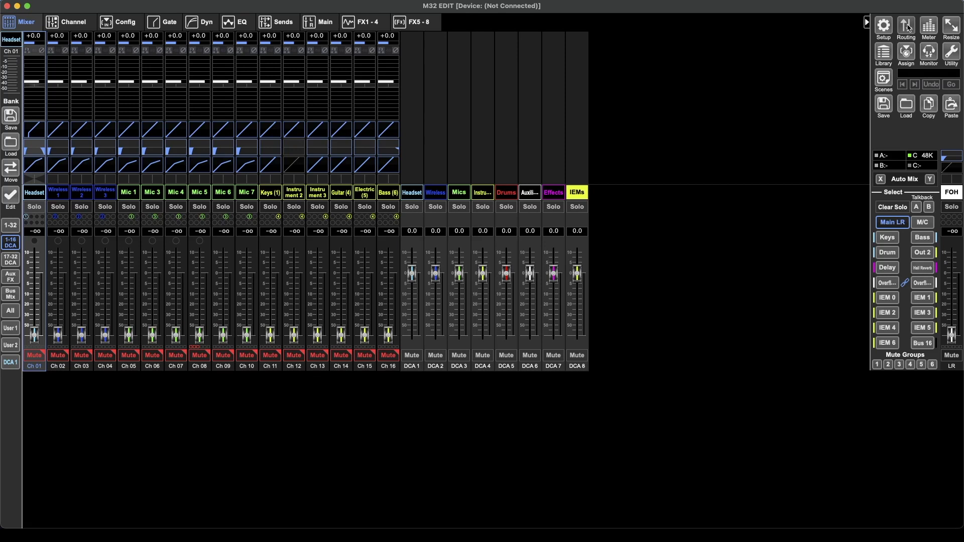
# Open the Routing window and scroll the Inputs grid right toward the User In columns.
pyautogui.click(907, 26)
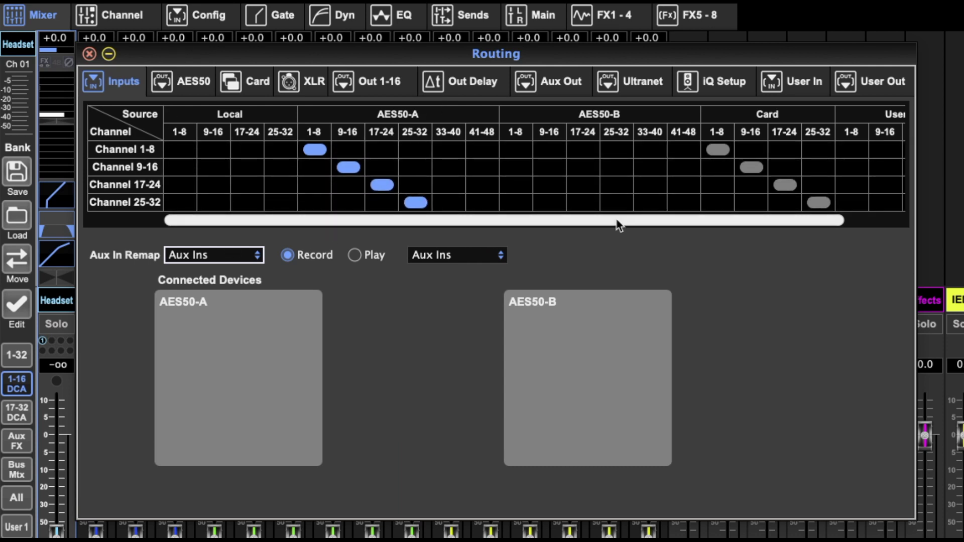
pyautogui.hscroll(3, 768, 211)
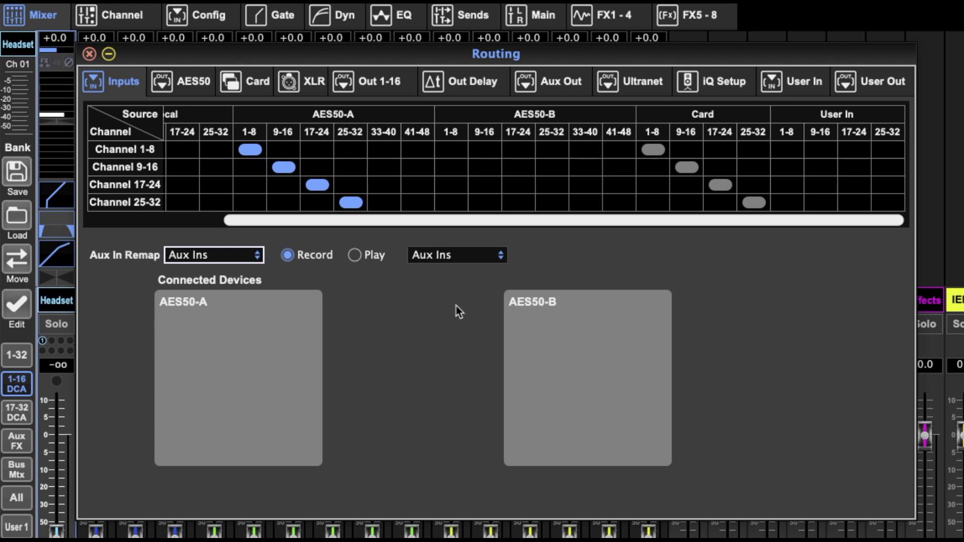
# Show the AES50 output routing page, with its A and B blocks fed from Out, Aux and Ultranet.
pyautogui.click(190, 81)
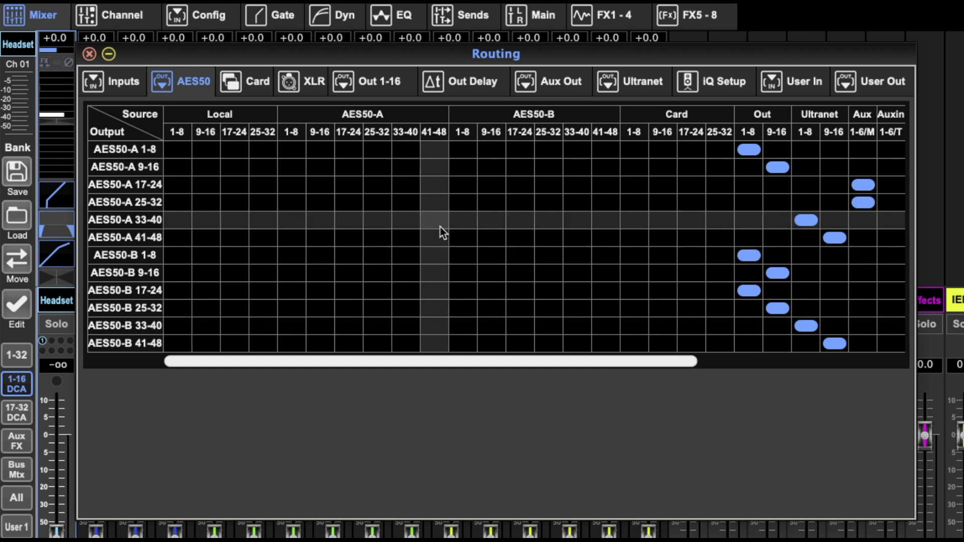
pyautogui.click(259, 83)
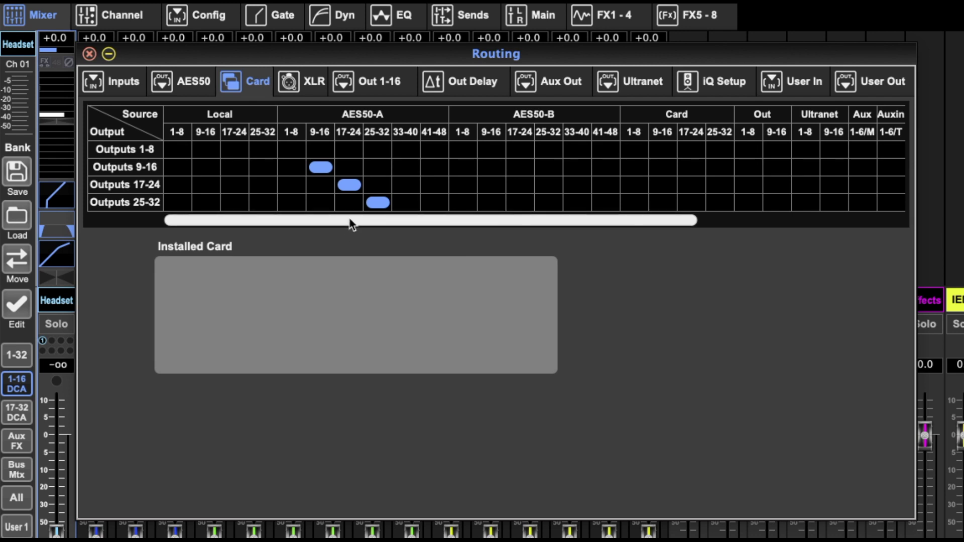
pyautogui.moveTo(351, 221); pyautogui.dragTo(251, 224)
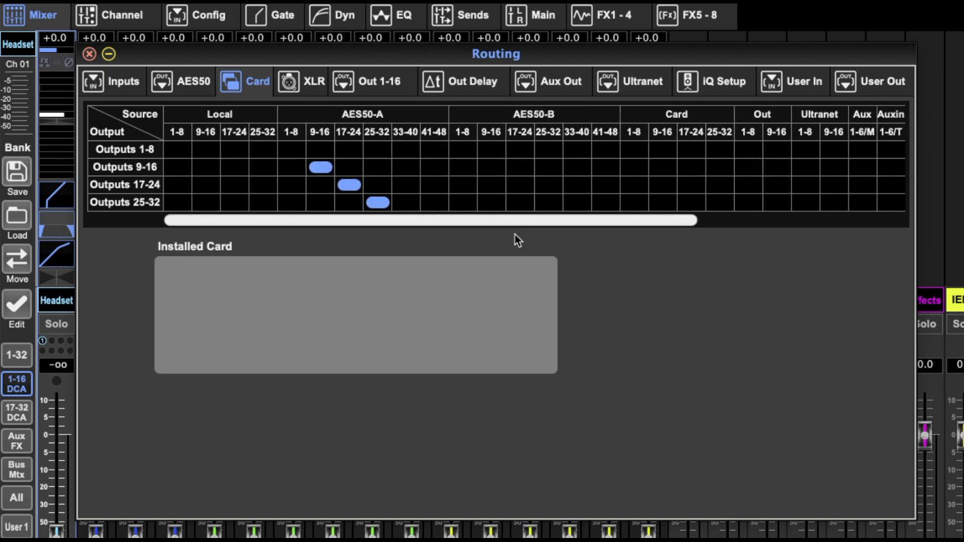
pyautogui.moveTo(523, 224); pyautogui.dragTo(839, 209)
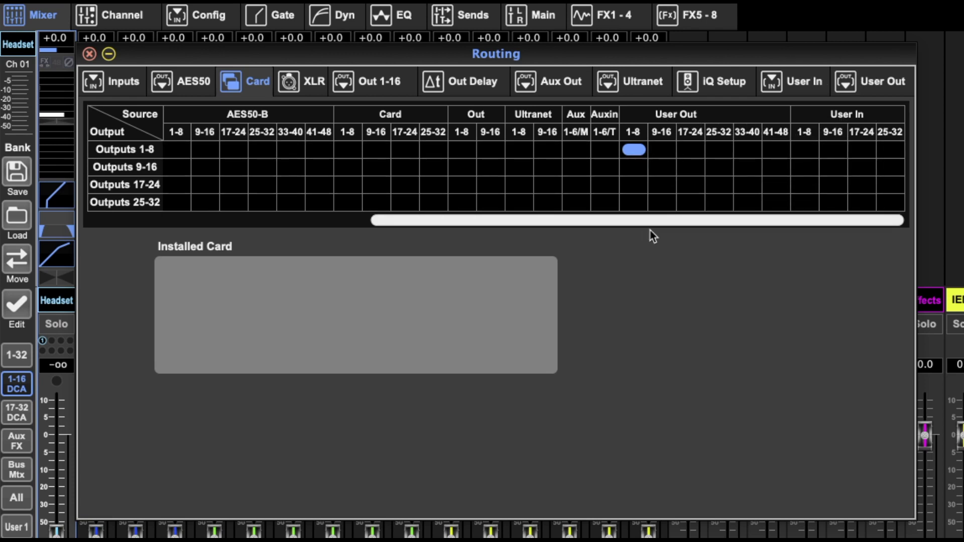
pyautogui.moveTo(653, 222); pyautogui.dragTo(228, 203)
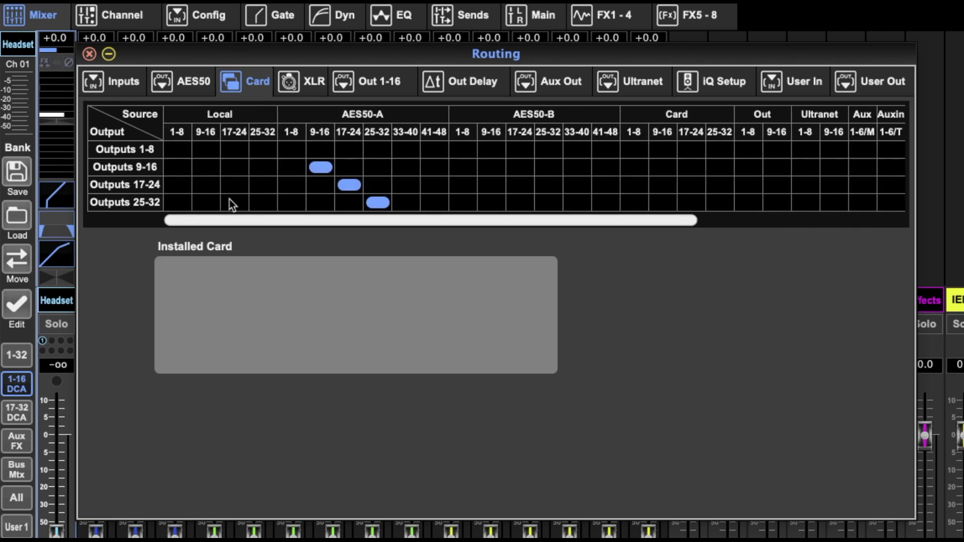
# Show the XLR output routing for outputs 1-4 through 13-16, fed from Out 1-16.
pyautogui.click(308, 80)
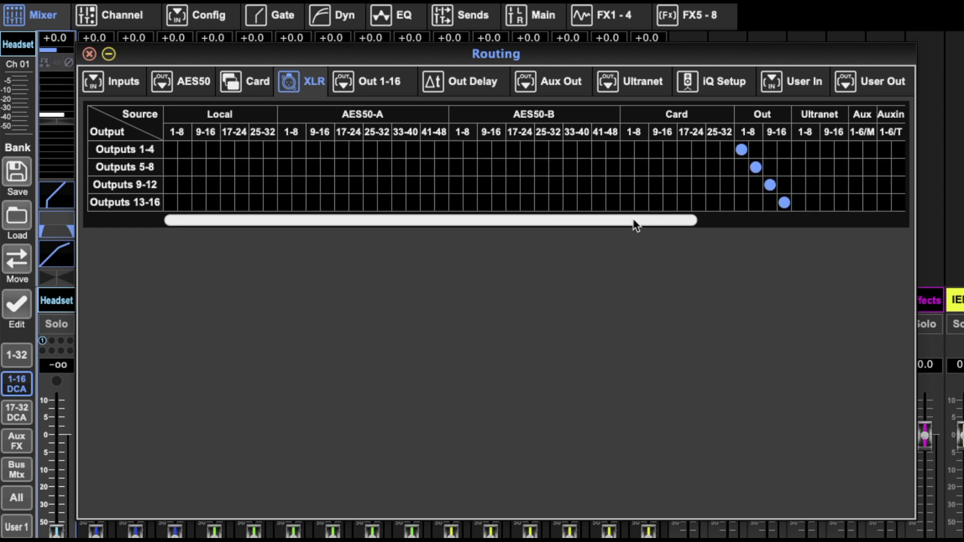
# Show the Out 1-16 routing page and shift its grid slightly right.
pyautogui.click(389, 80)
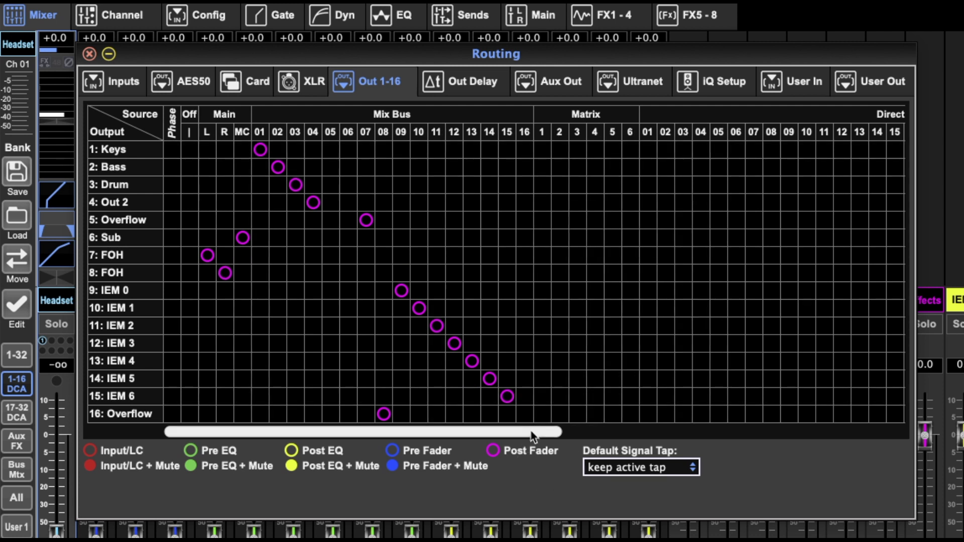
pyautogui.moveTo(532, 436); pyautogui.dragTo(544, 436)
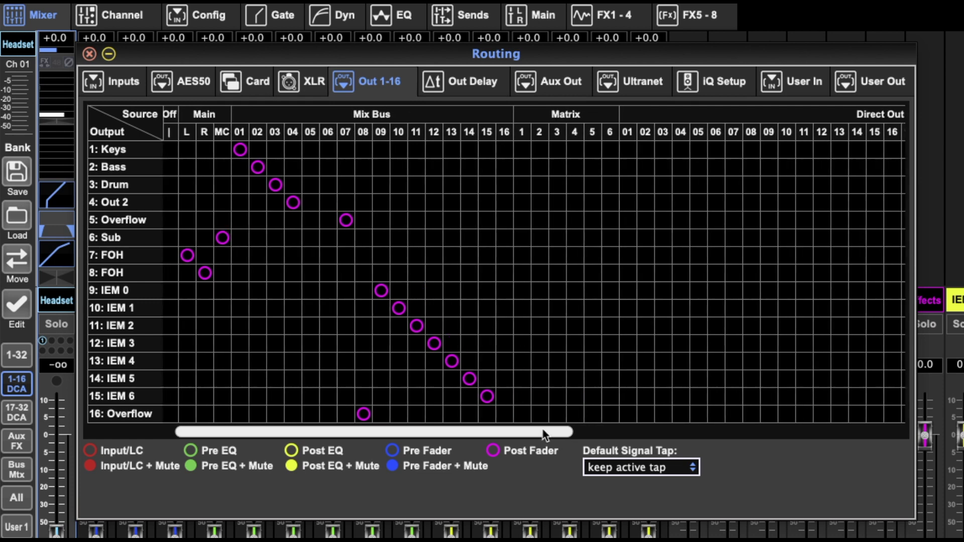
# Cycle through the AES50, Card, XLR and Out 1-16 pages, ending on AES50 output routing.
pyautogui.click(203, 87)
pyautogui.click(238, 82)
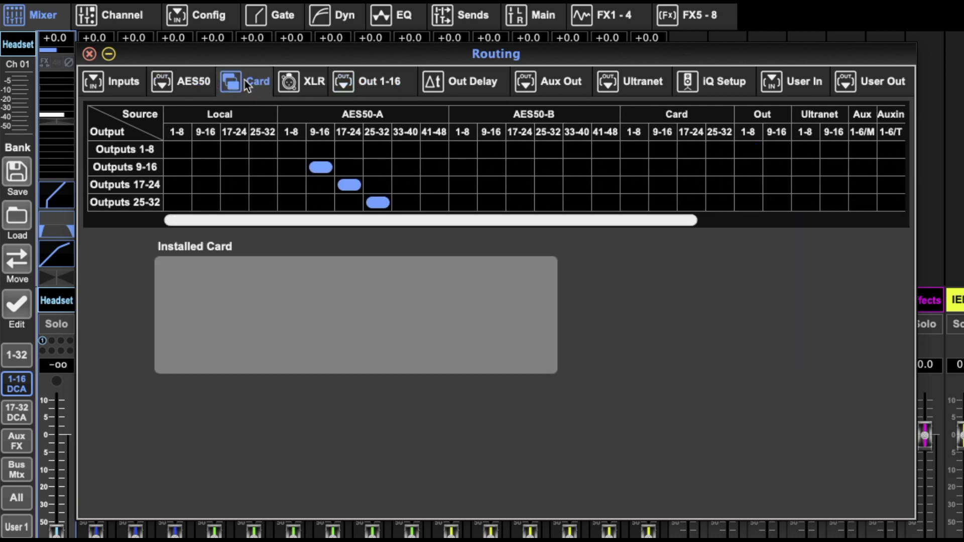
pyautogui.click(313, 80)
pyautogui.click(182, 83)
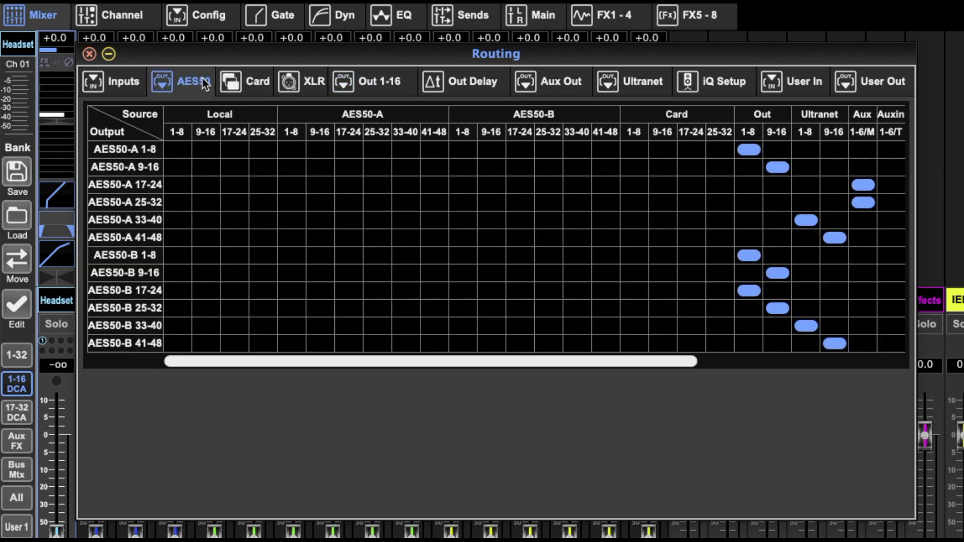
pyautogui.click(374, 86)
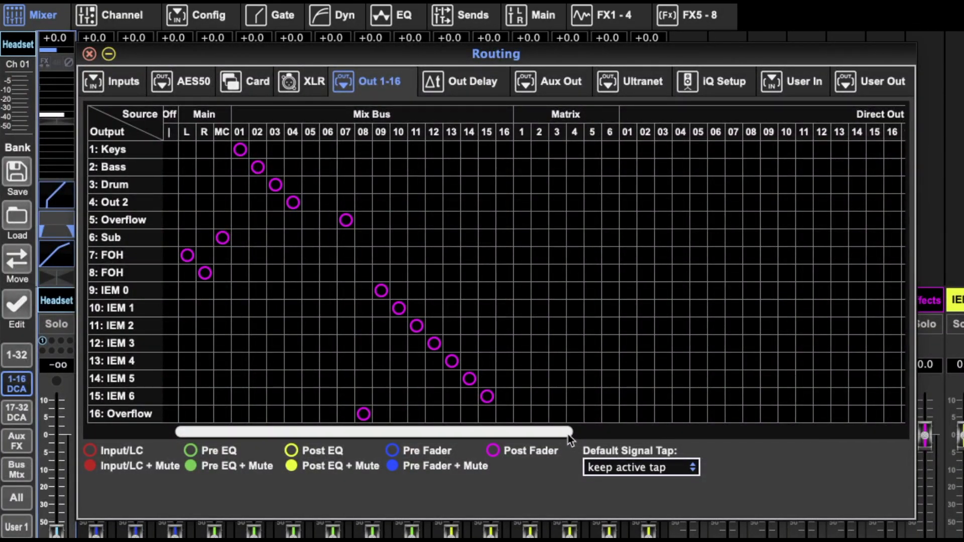
pyautogui.moveTo(525, 432)
pyautogui.mouseDown()
pyautogui.moveTo(657, 431)
pyautogui.moveTo(507, 430)
pyautogui.mouseUp()
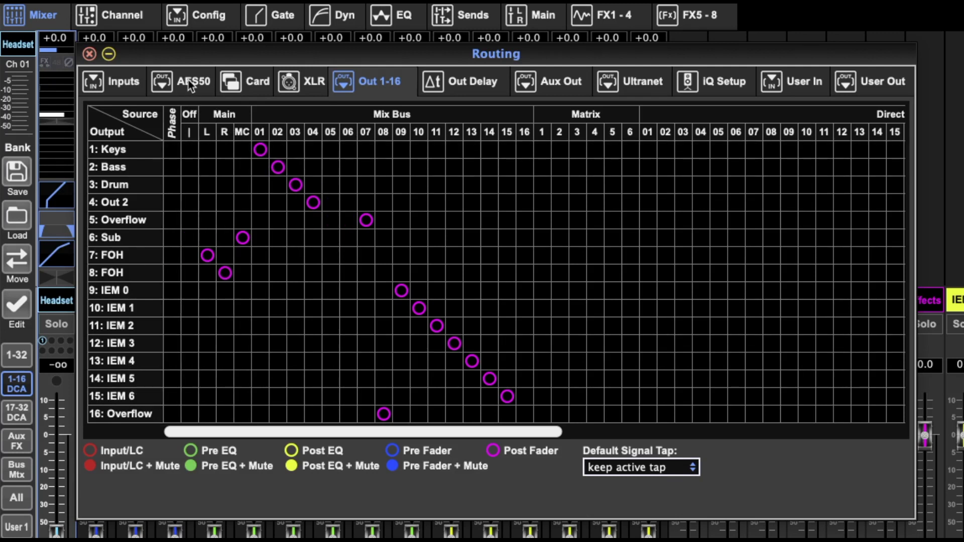
pyautogui.click(304, 82)
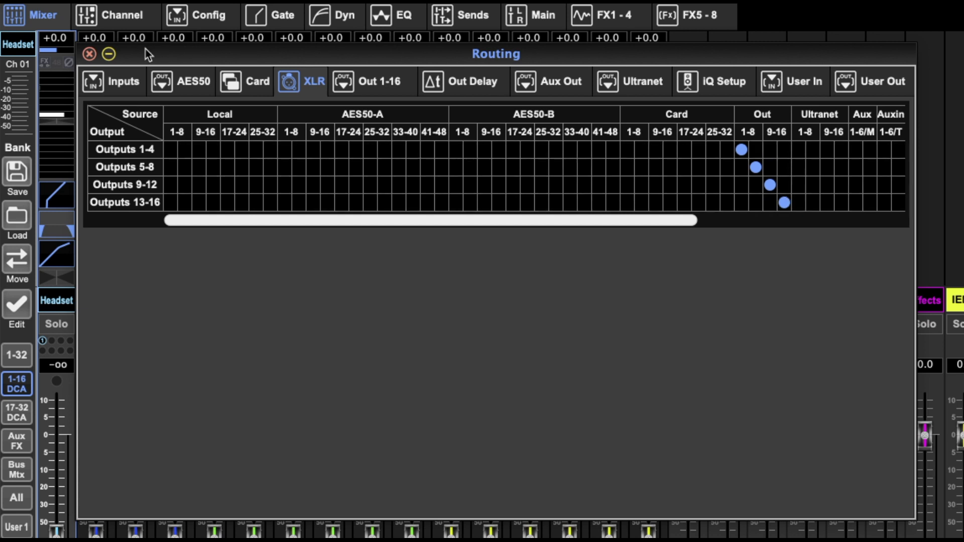
pyautogui.click(186, 86)
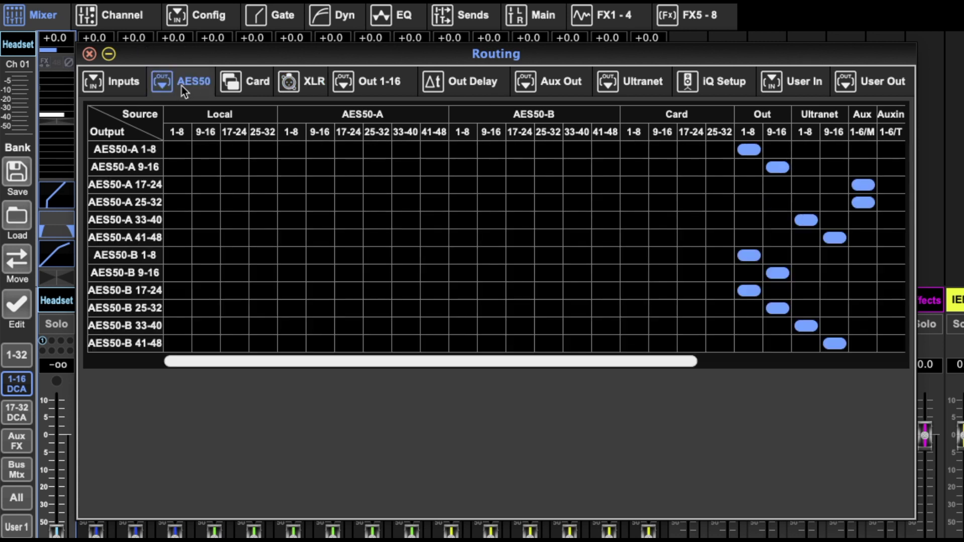
# Return to the Out 1-16 routing and scroll across its Mix Bus and Main sources.
pyautogui.click(377, 85)
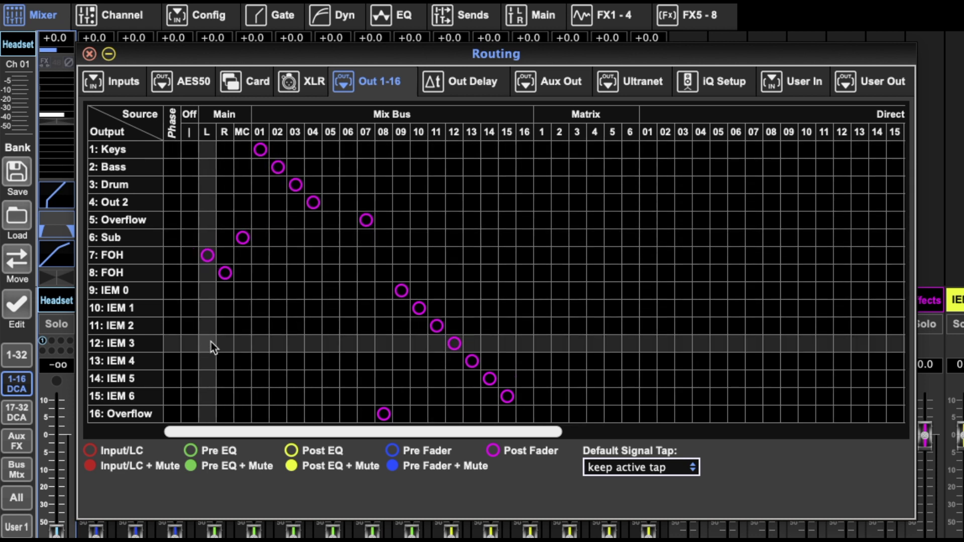
pyautogui.hscroll(2, 354, 402)
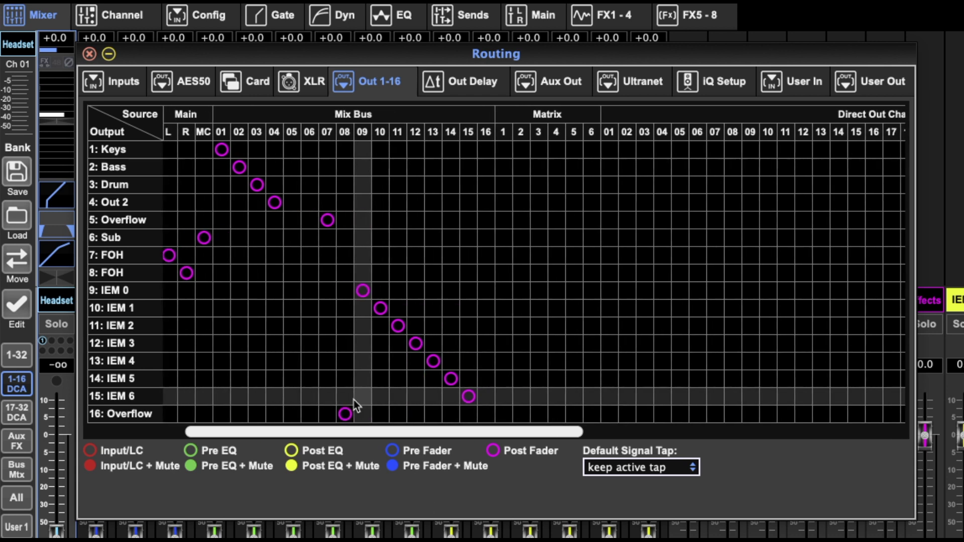
pyautogui.hscroll(3, 355, 401)
pyautogui.hscroll(-5, 361, 399)
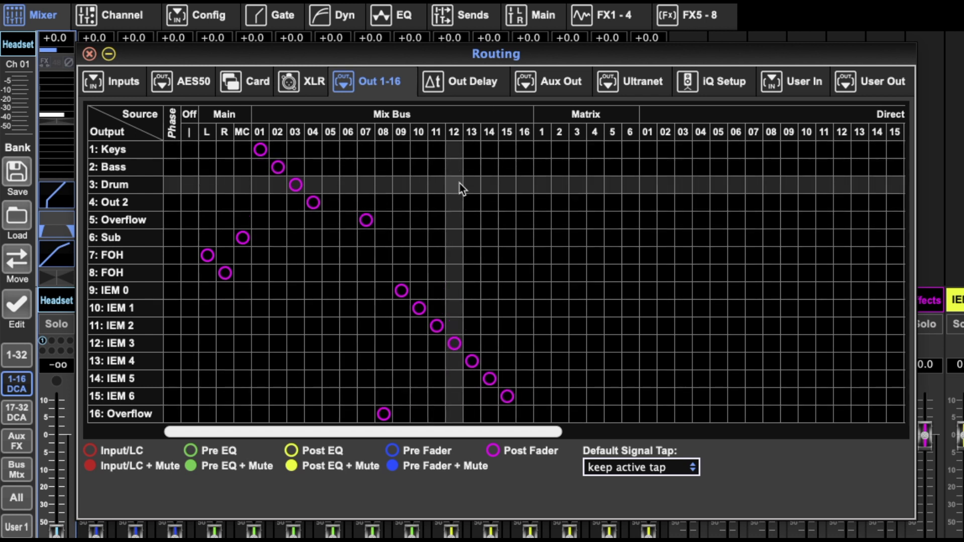
# On the Out Delay page, raise Output 14's delay, then settle it at about 356 ms.
pyautogui.click(490, 90)
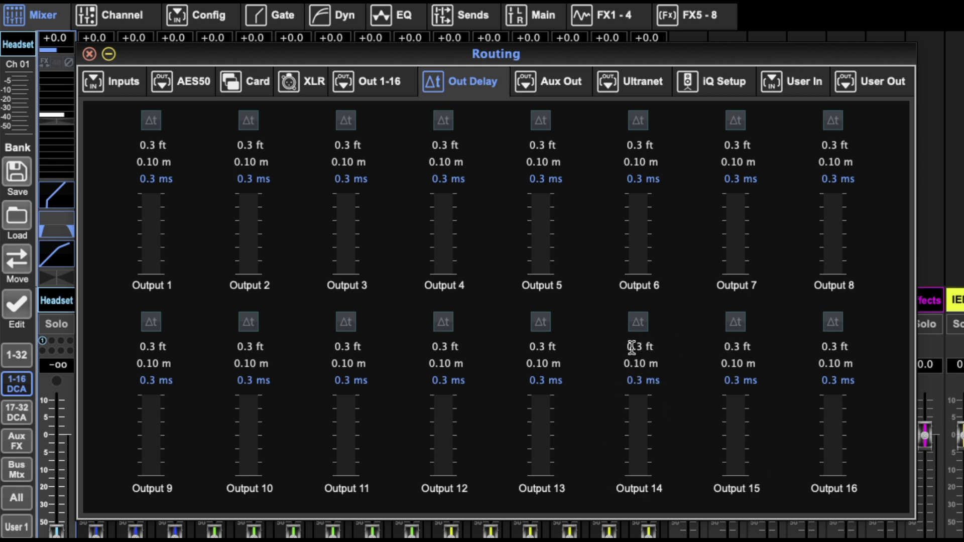
pyautogui.moveTo(637, 478)
pyautogui.moveTo(637, 478); pyautogui.dragTo(636, 193)
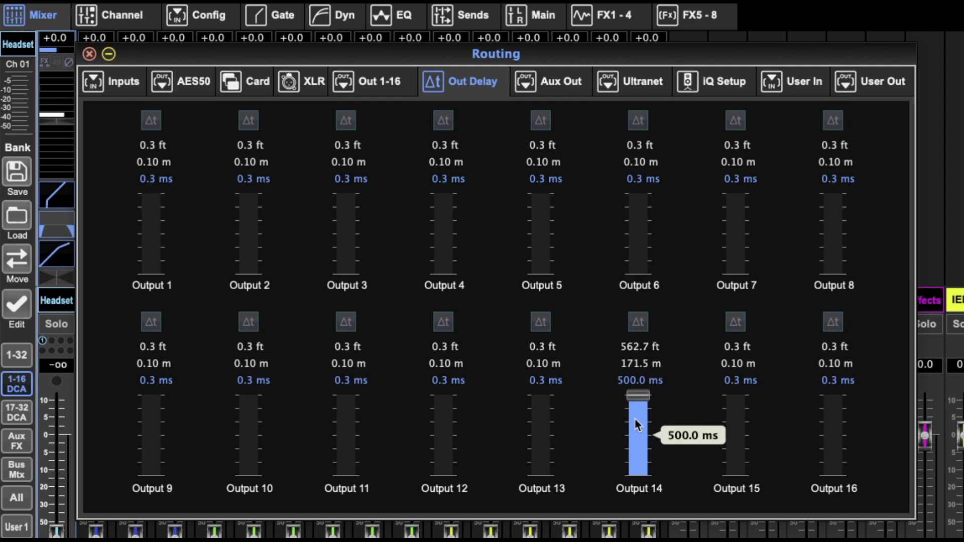
pyautogui.moveTo(649, 399); pyautogui.dragTo(638, 478)
pyautogui.click(562, 82)
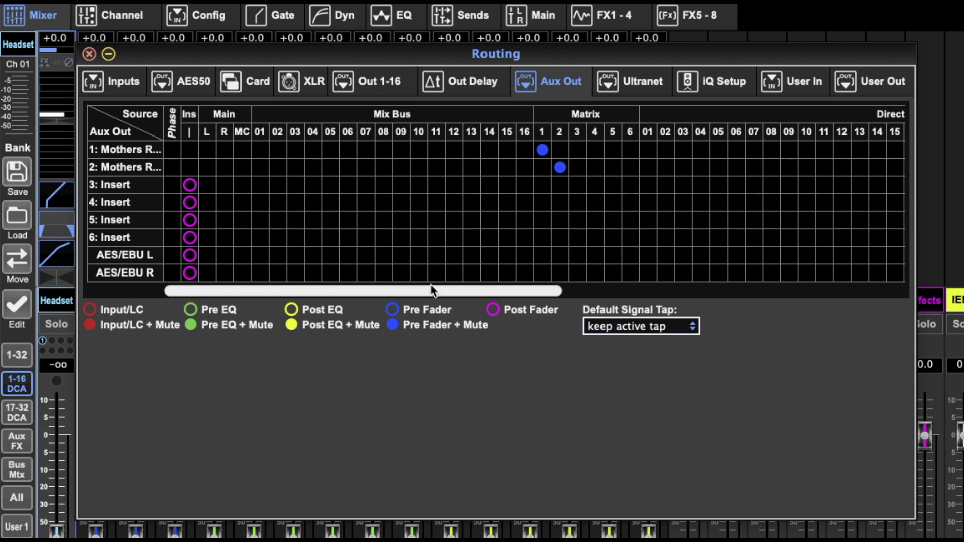
pyautogui.moveTo(431, 293); pyautogui.dragTo(260, 255)
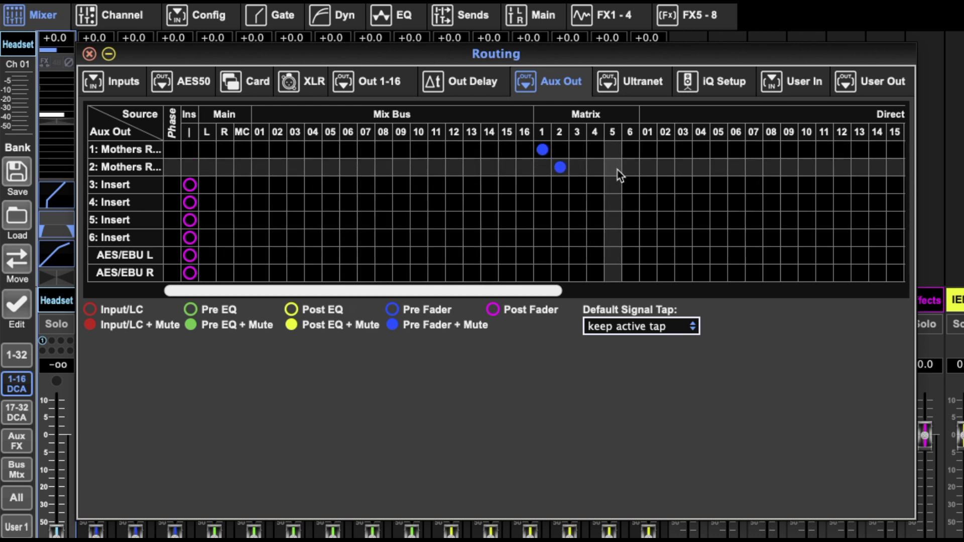
# Show the Ultranet routing of direct out channels 01-16 and scroll across its outputs.
pyautogui.click(635, 89)
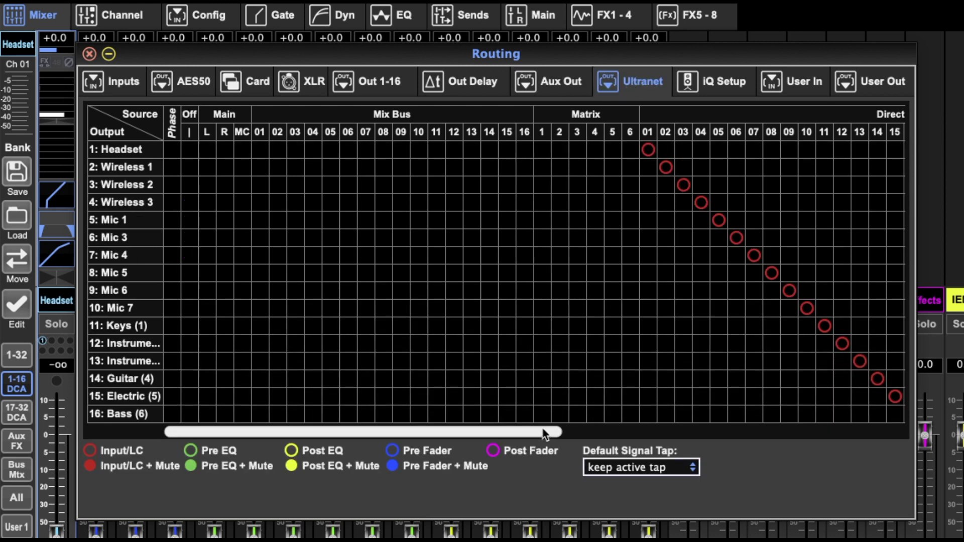
pyautogui.moveTo(546, 433); pyautogui.dragTo(665, 433)
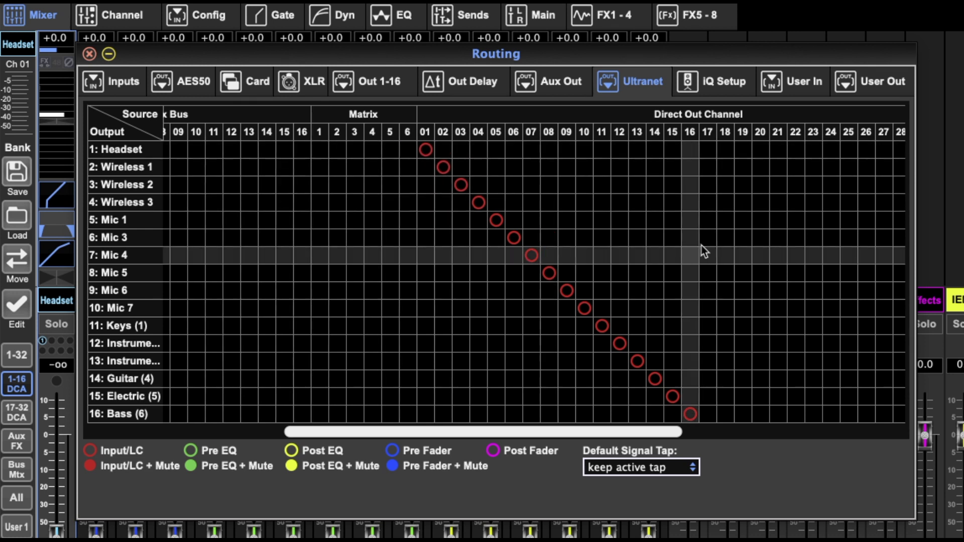
# Show the iQ Setup page with the Ultranet Output list and Turbosound iQ speaker controls.
pyautogui.click(709, 88)
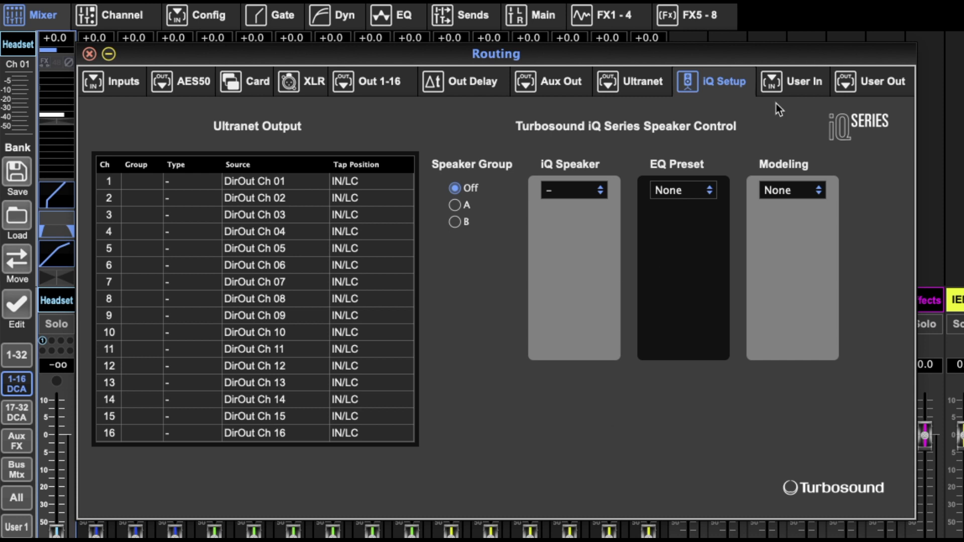
# View User In, then User Out, checking the Out 1-8 and Out 9-16 sources for outputs 1-8.
pyautogui.click(802, 83)
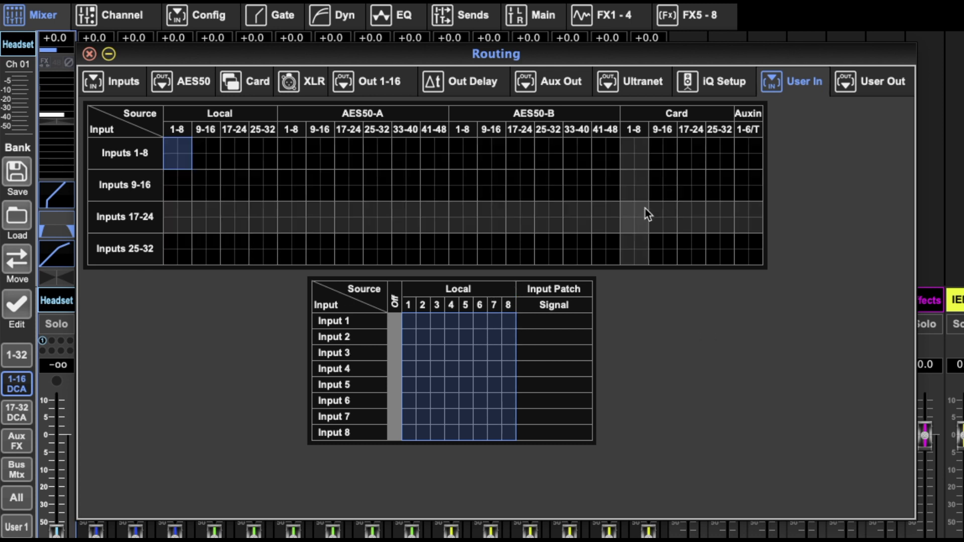
pyautogui.click(868, 85)
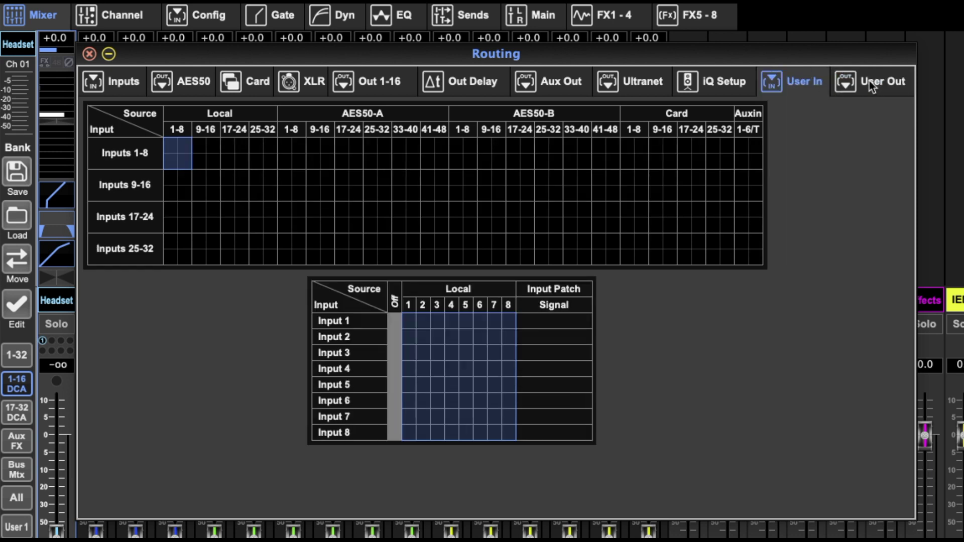
pyautogui.click(870, 86)
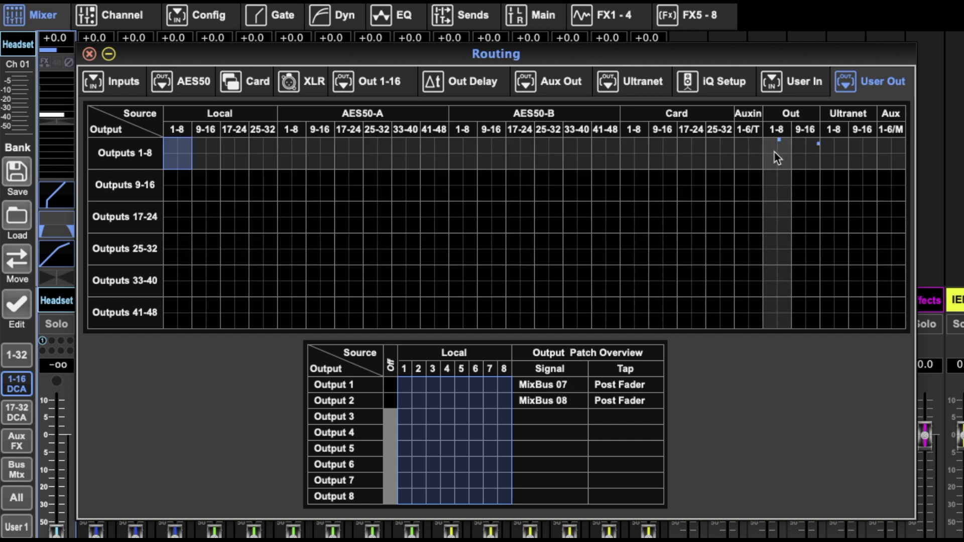
pyautogui.click(777, 158)
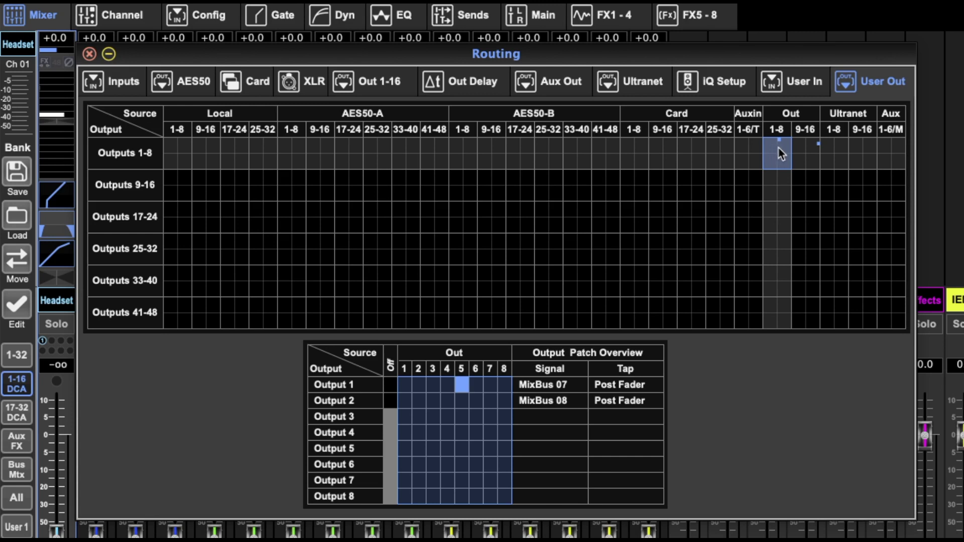
pyautogui.click(805, 158)
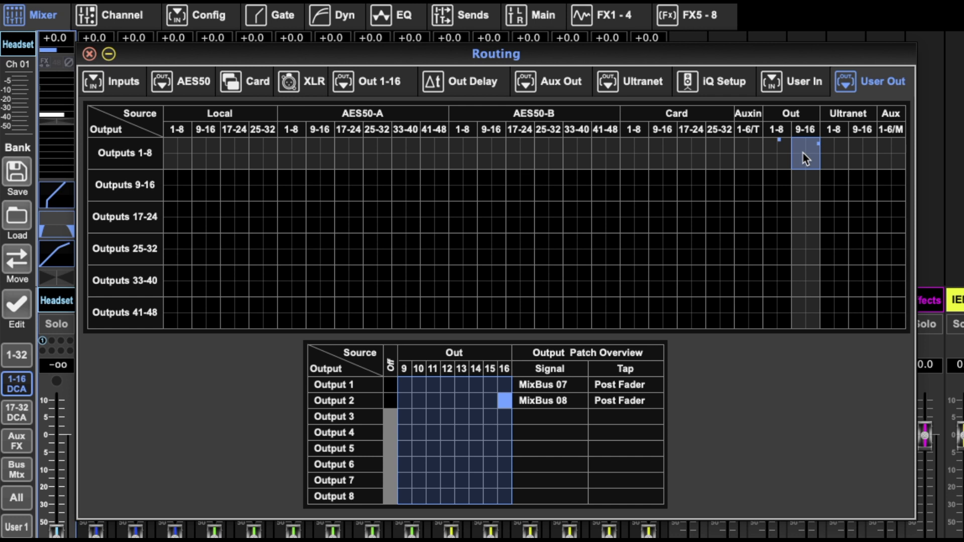
# On the User In page, patch input 1 to Local In 1 and inputs 2–3 to AES50-B 18 and 19.
pyautogui.click(805, 81)
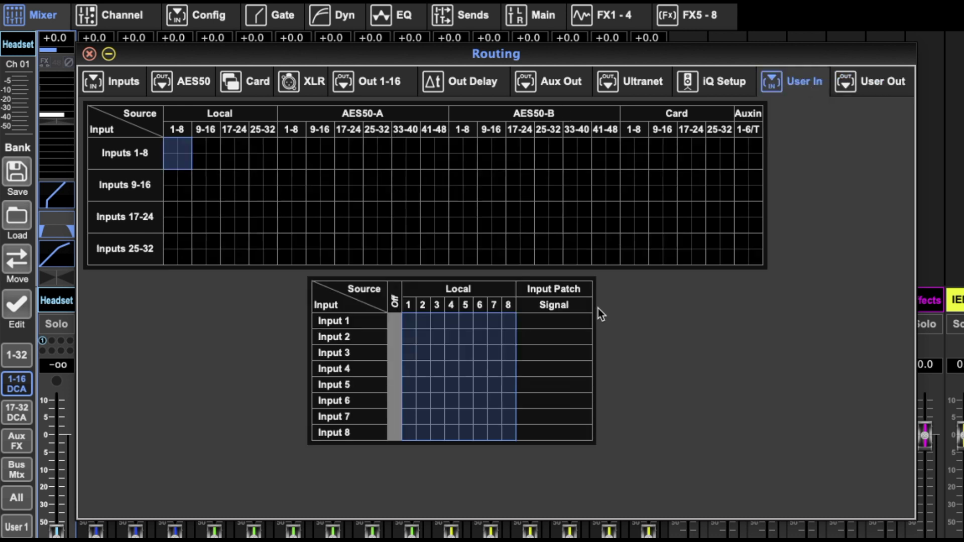
pyautogui.click(409, 322)
pyautogui.click(377, 153)
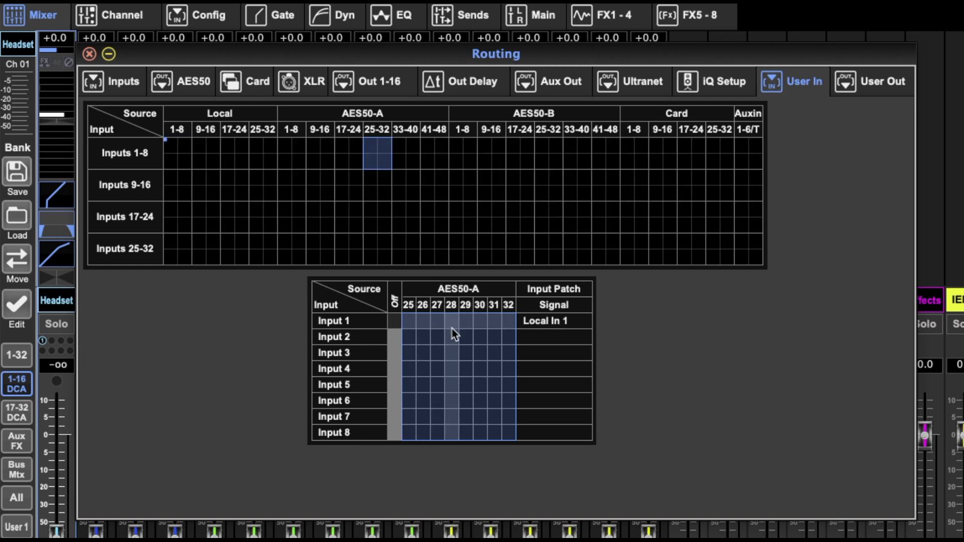
pyautogui.click(423, 336)
pyautogui.click(517, 163)
pyautogui.click(423, 337)
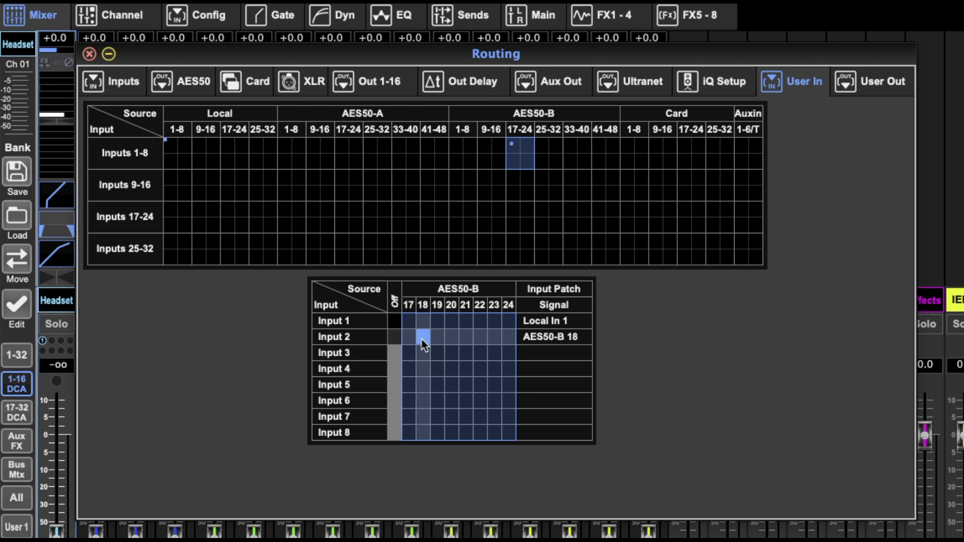
pyautogui.click(437, 353)
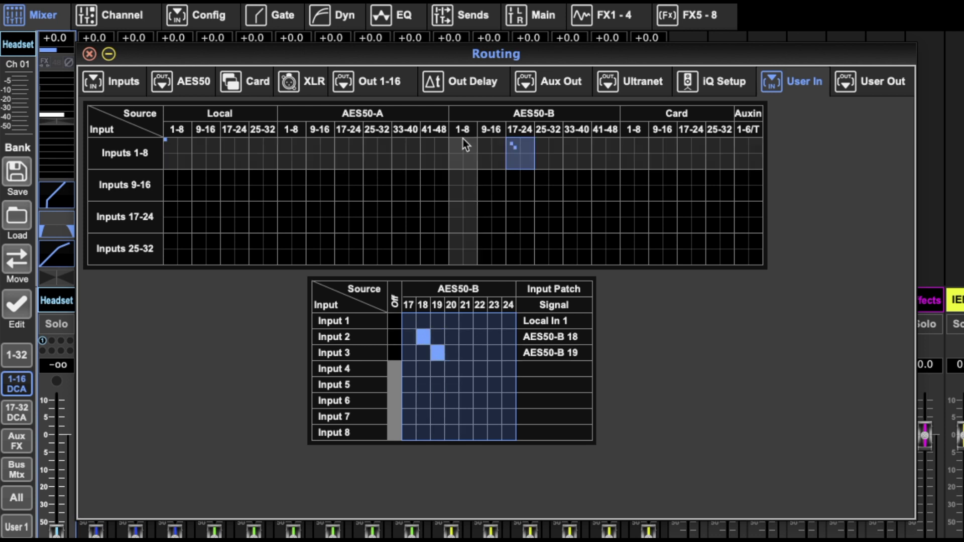
# Patch input 4 to Card 3, input 5 to Card 8, and input 7 to Aux In 1.
pyautogui.click(459, 187)
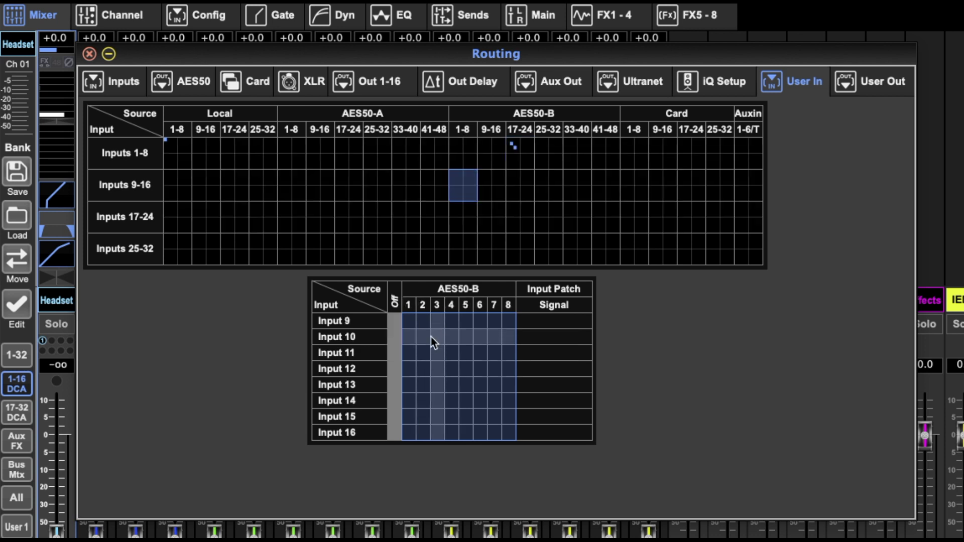
pyautogui.click(516, 157)
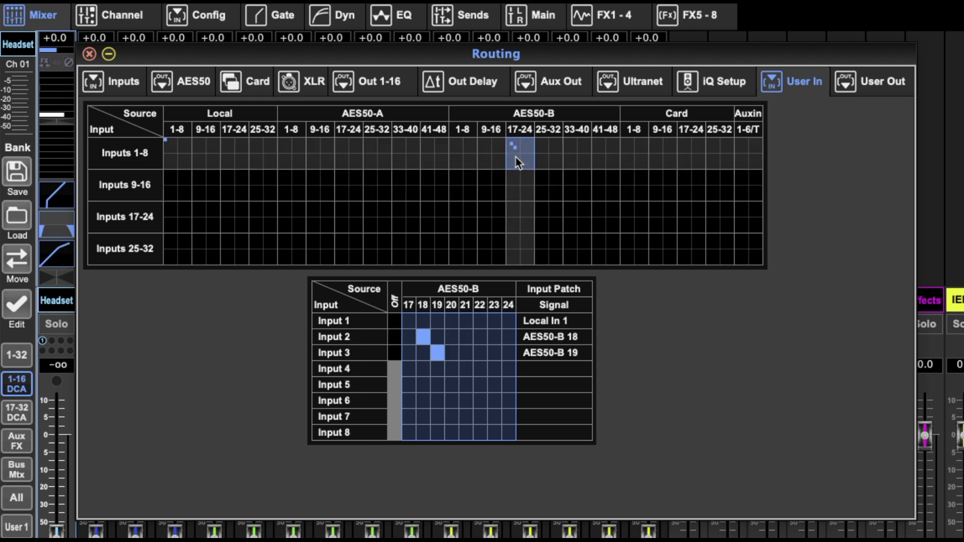
pyautogui.click(452, 157)
pyautogui.click(393, 153)
pyautogui.click(609, 160)
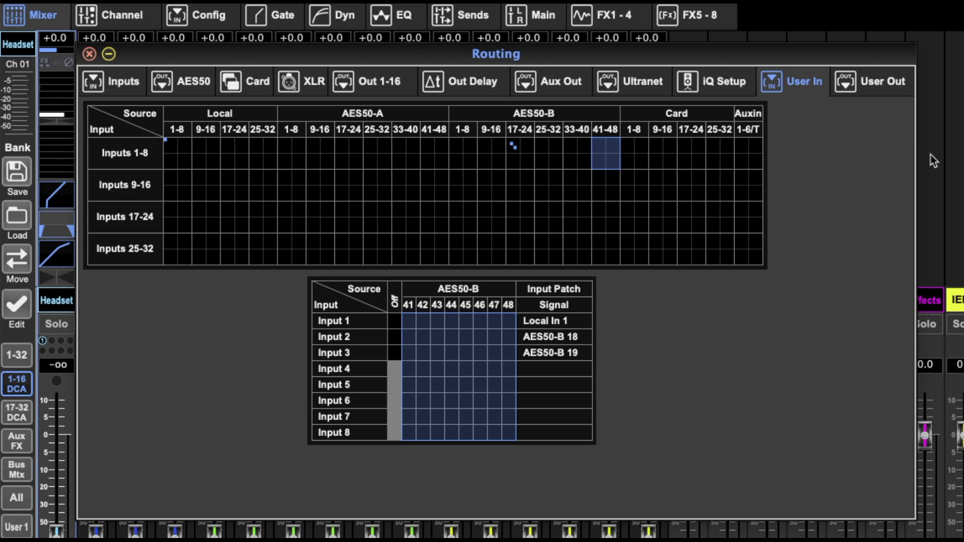
pyautogui.click(639, 153)
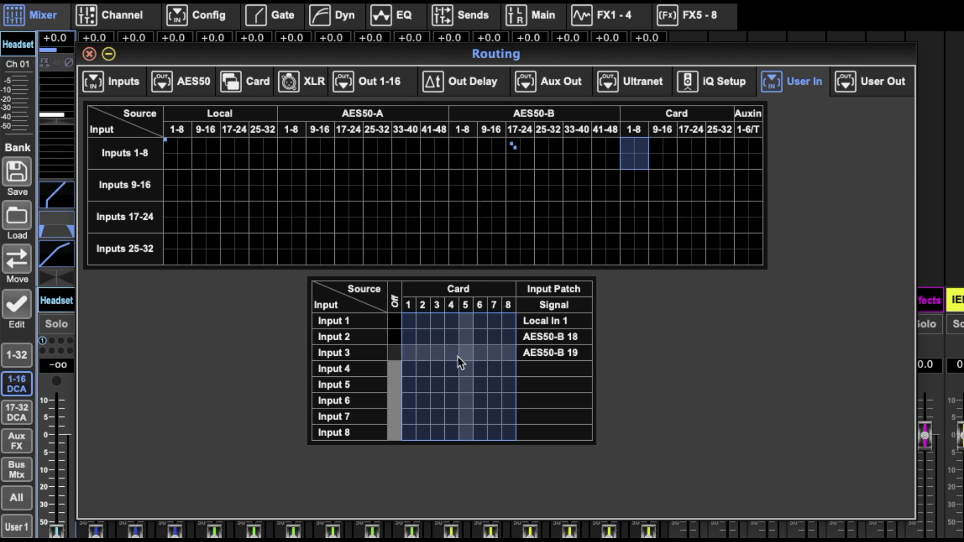
pyautogui.click(436, 372)
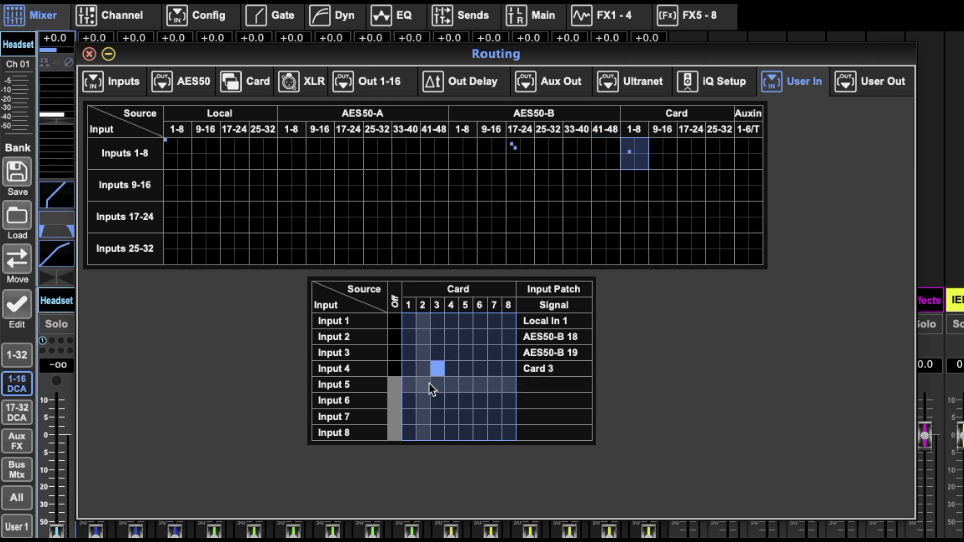
pyautogui.click(432, 387)
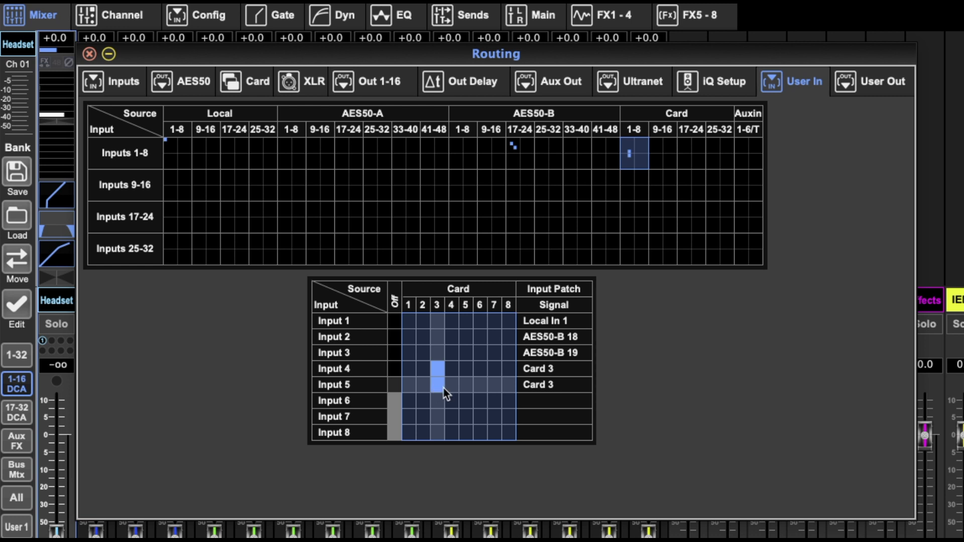
pyautogui.click(507, 385)
pyautogui.click(752, 156)
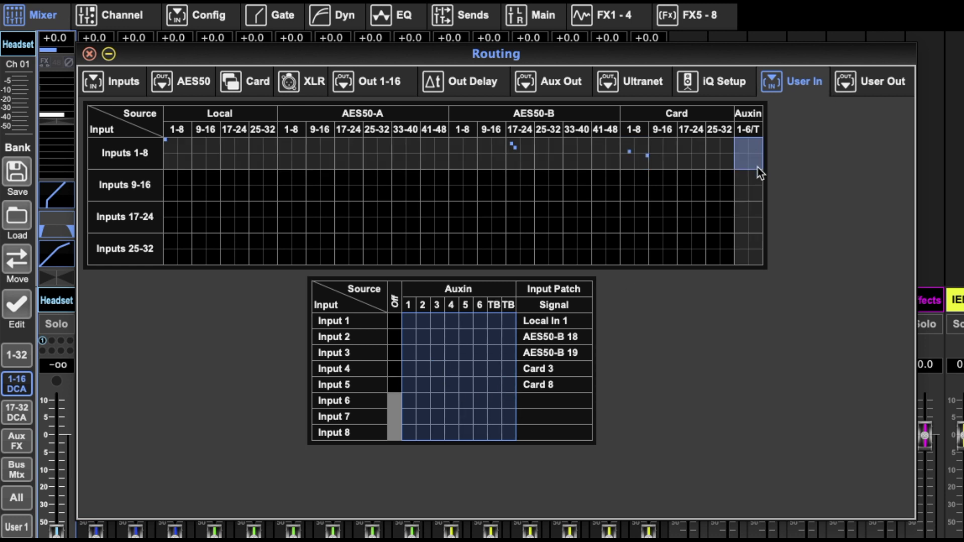
pyautogui.click(409, 420)
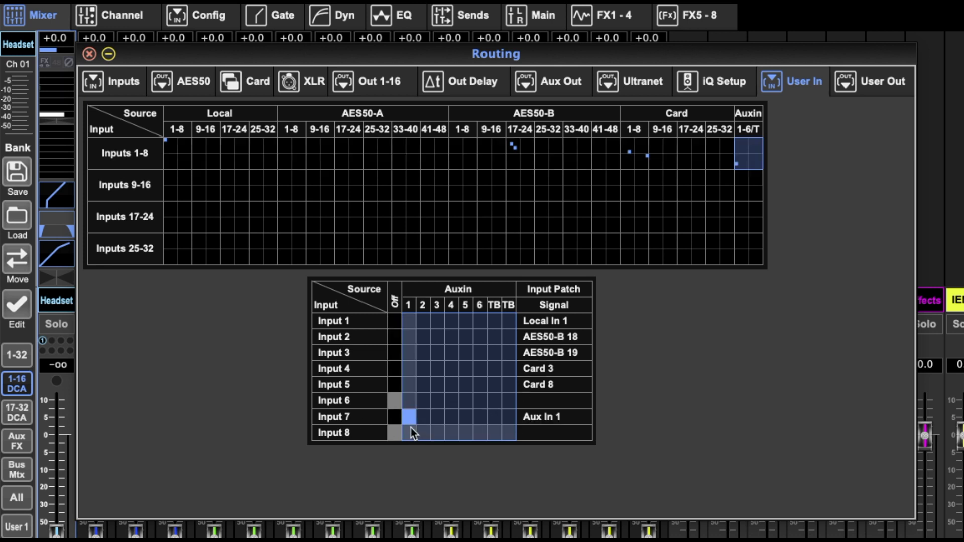
# Patch input 8 to Aux In 1 and input 6 to Card 16, then show the User Out page.
pyautogui.click(409, 432)
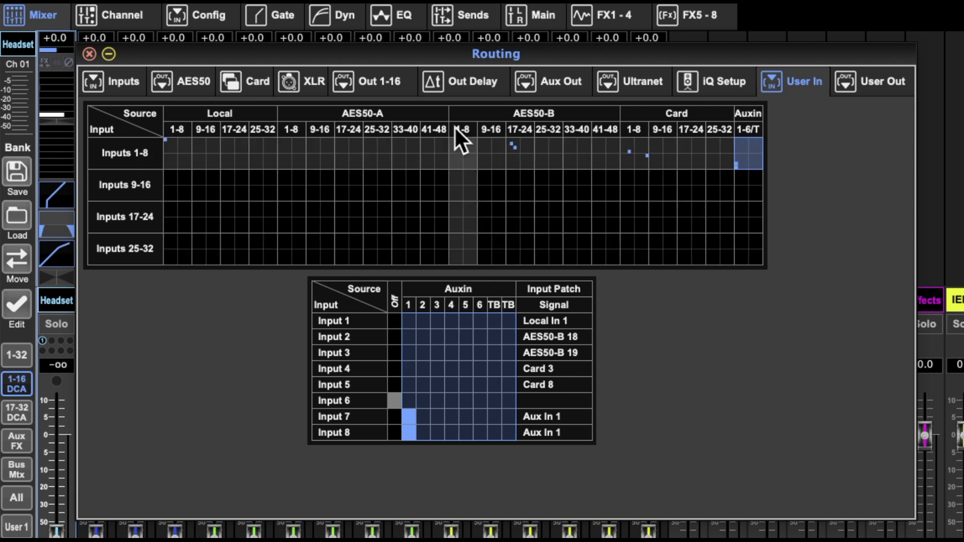
pyautogui.click(662, 153)
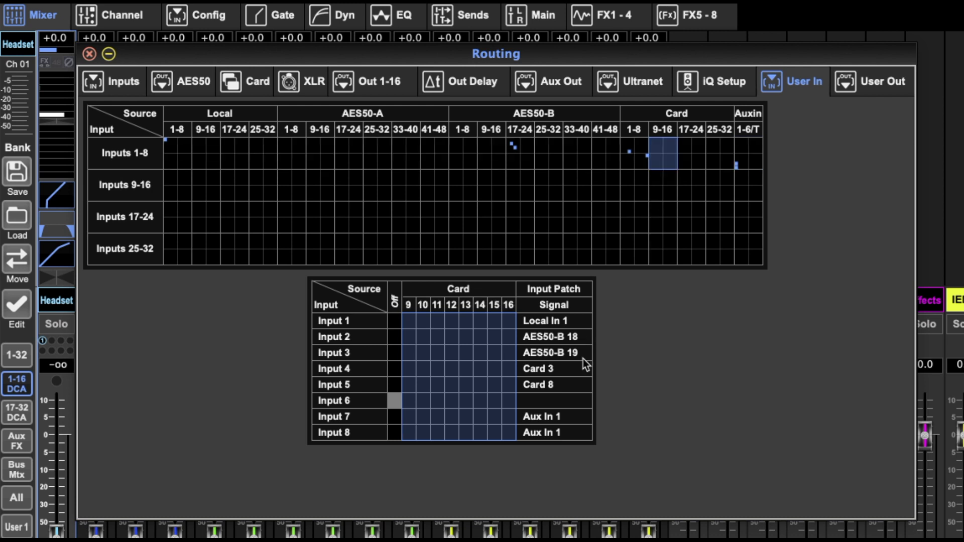
pyautogui.click(509, 401)
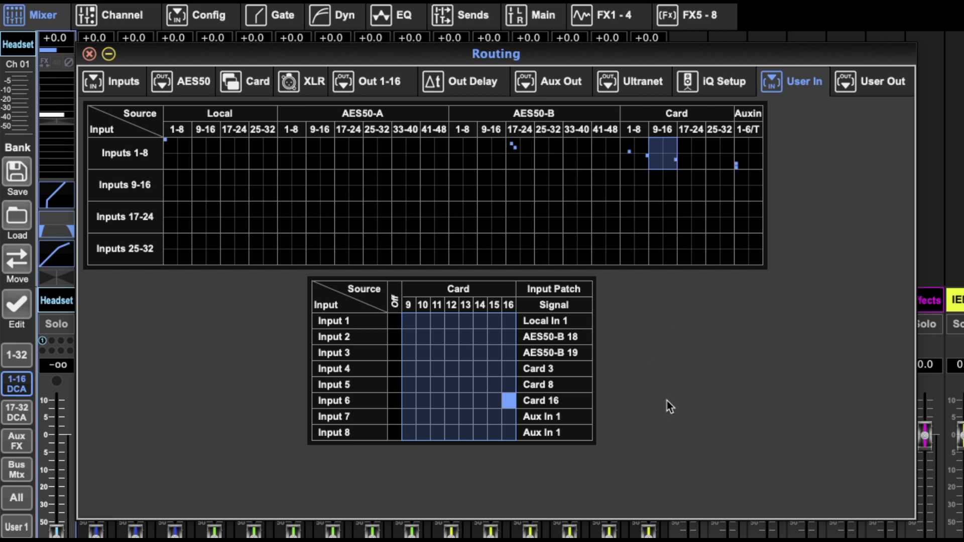
pyautogui.click(880, 86)
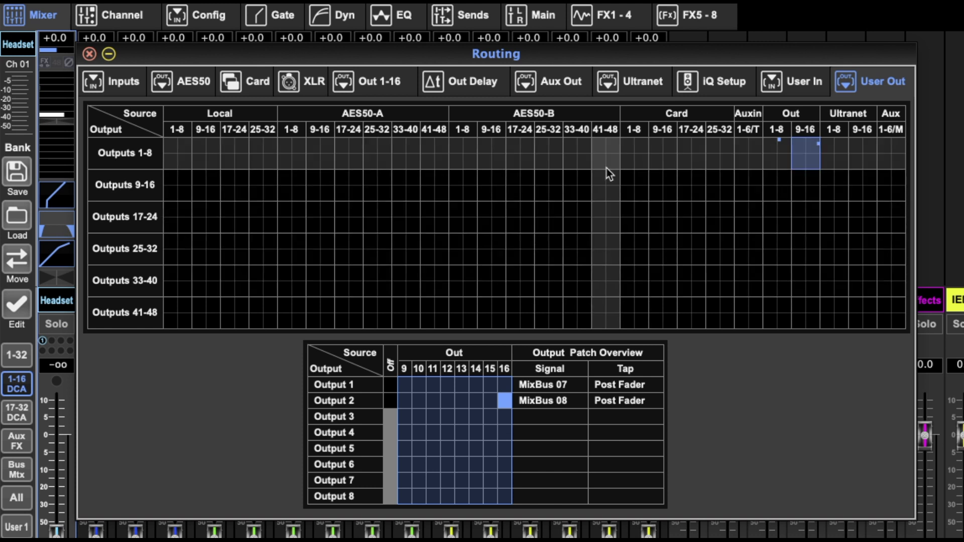
# Toggle between User In and User Out, ending on User In to review the patches for inputs 1–8.
pyautogui.click(803, 84)
pyautogui.click(883, 84)
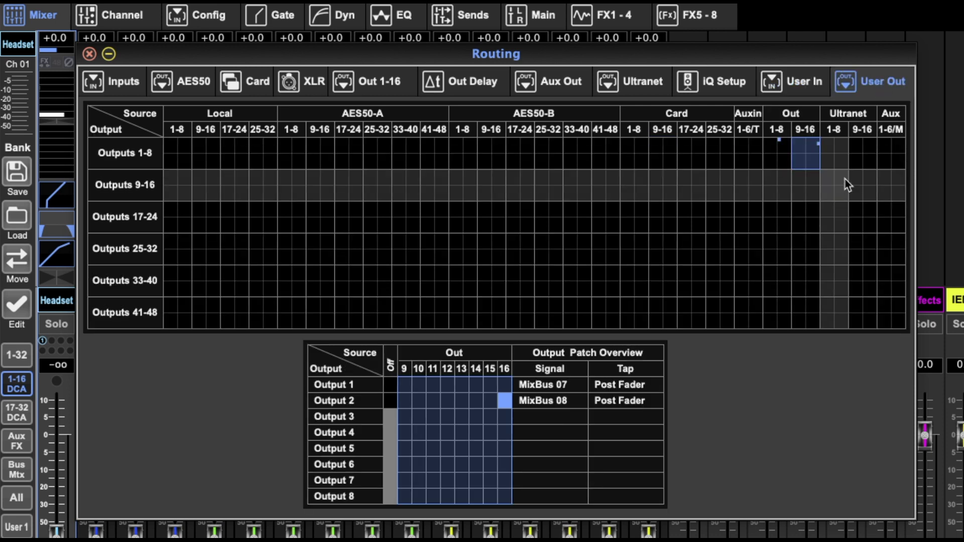
pyautogui.click(821, 85)
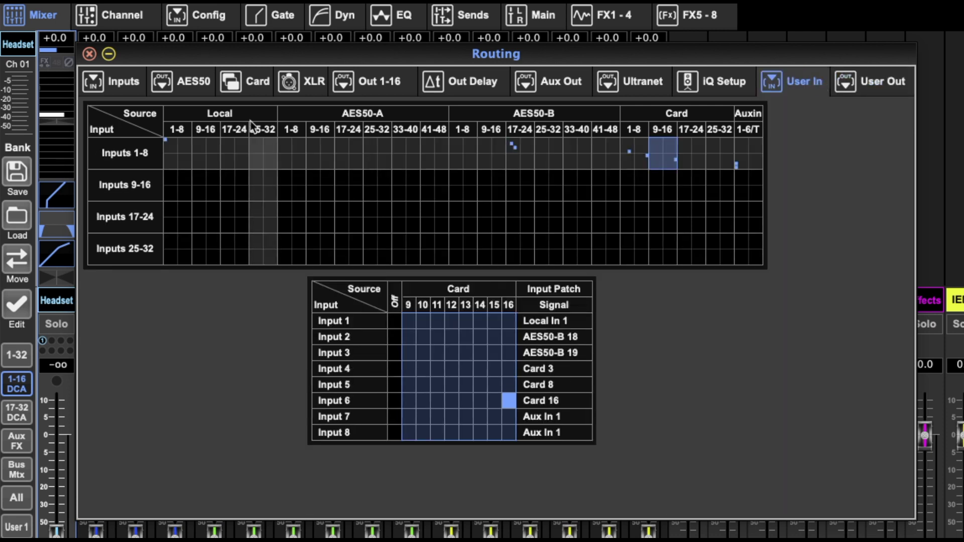